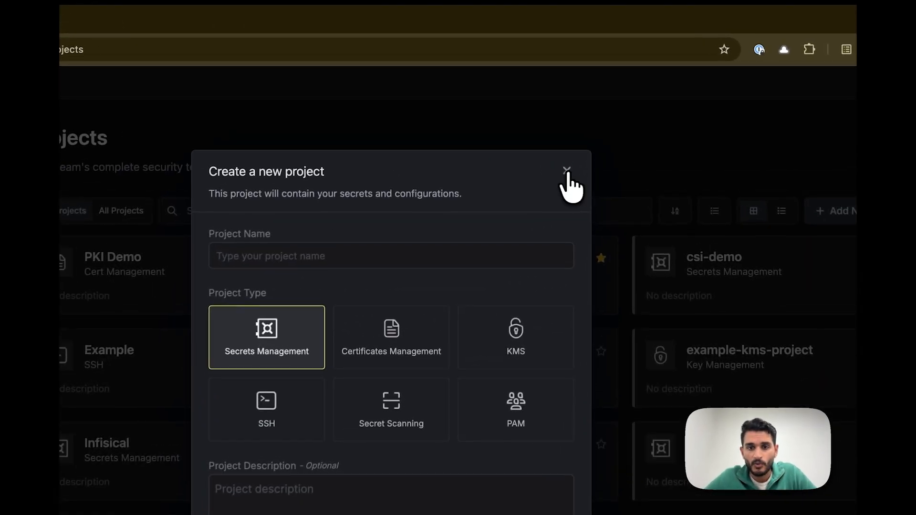
# Leave the new-project form and open the Server project to compare its secrets across all environments
pyautogui.click(566, 171)
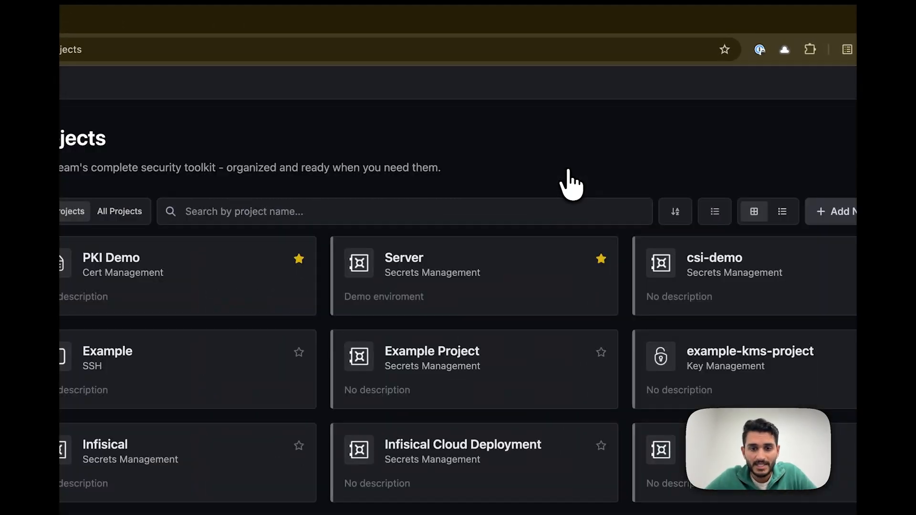
pyautogui.click(486, 253)
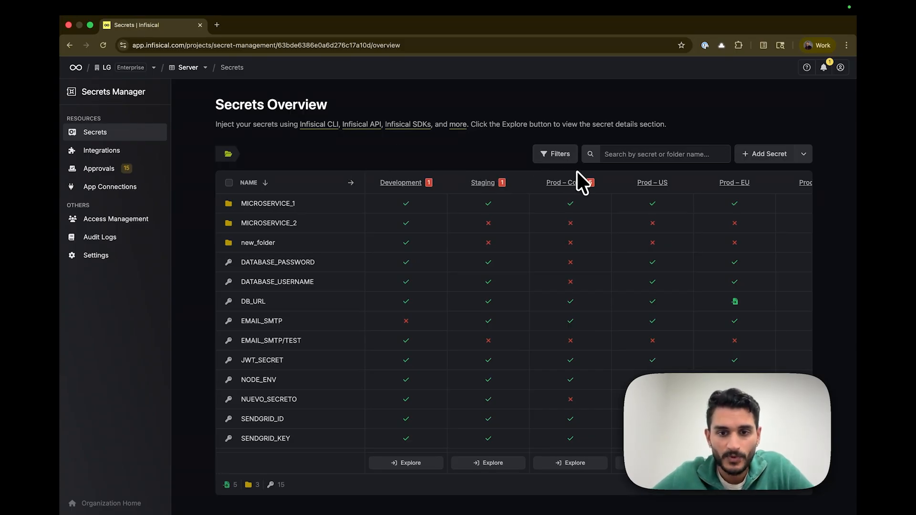
pyautogui.hscroll(3, 621, 177)
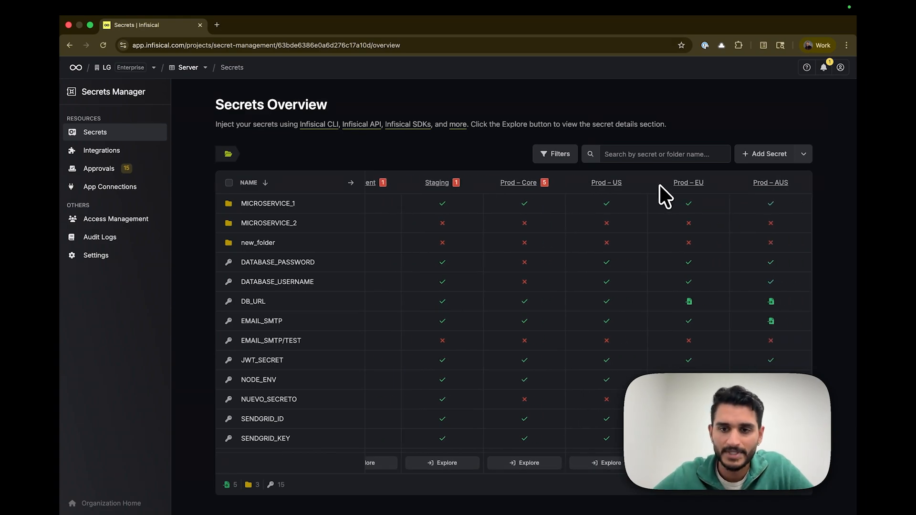
pyautogui.hscroll(-3, 659, 182)
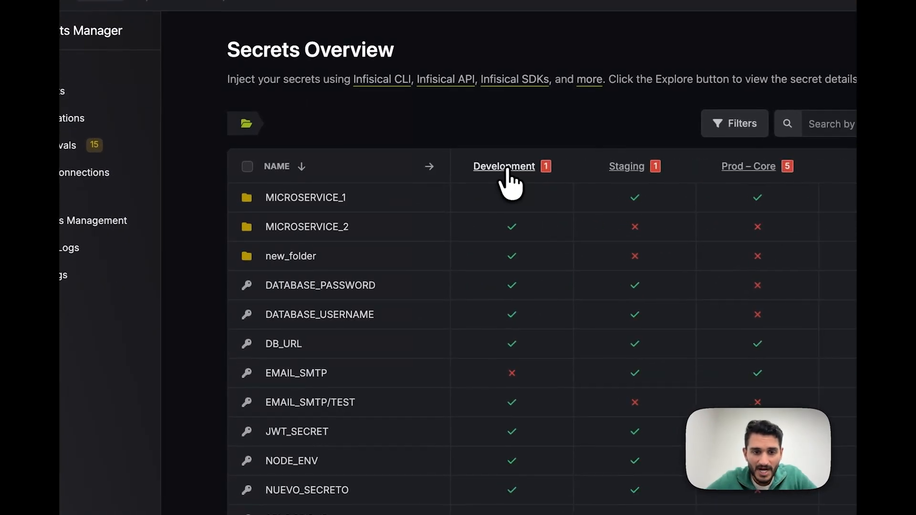
# Open the Development environment and look through its folders and secrets
pyautogui.click(403, 182)
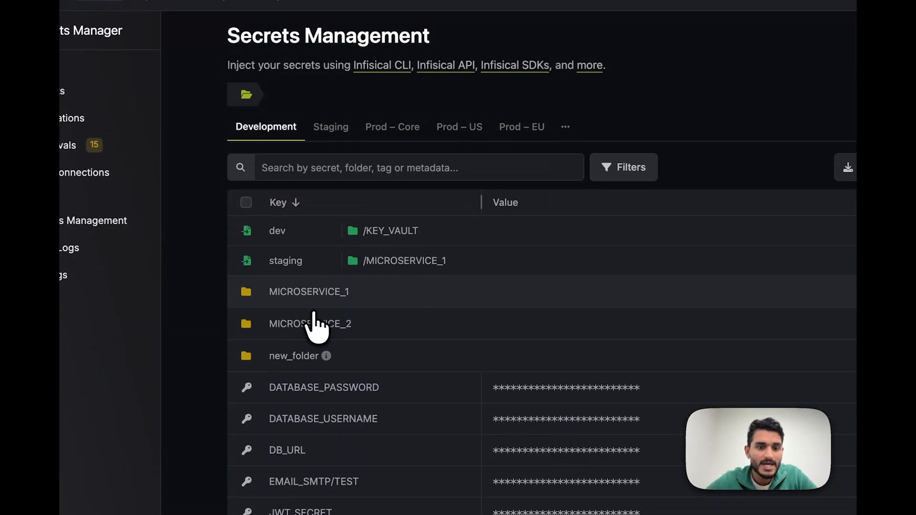
pyautogui.scroll(-2, 511, 319)
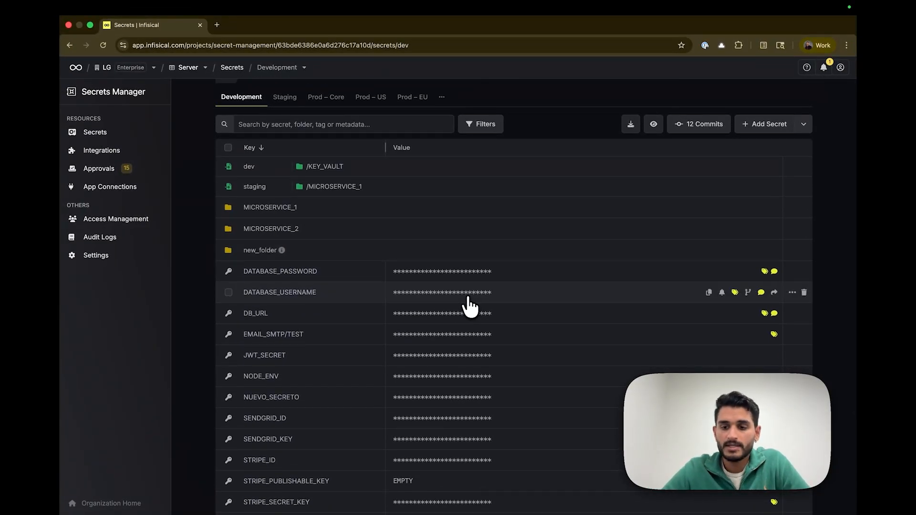
pyautogui.scroll(-2, 467, 306)
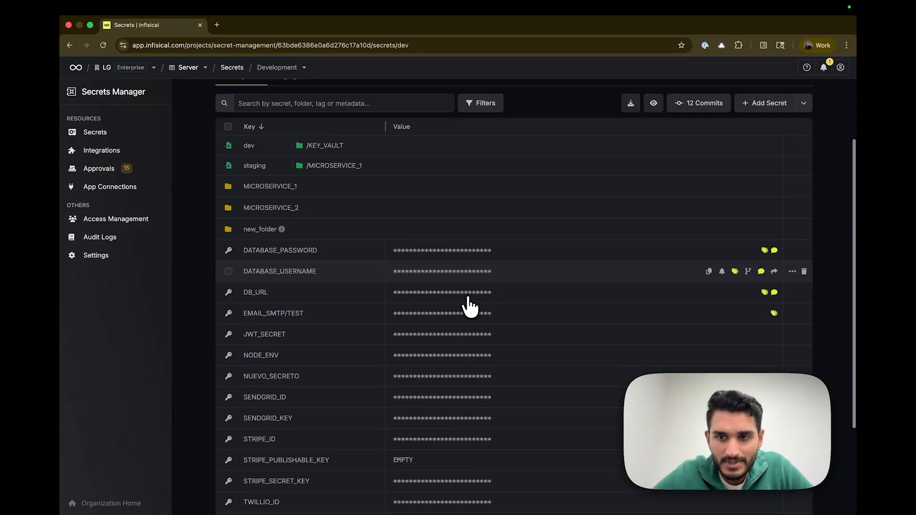
# View the services offered for a new dynamic secret in Development, then return to the project's secrets overview
pyautogui.click(804, 101)
pyautogui.click(744, 210)
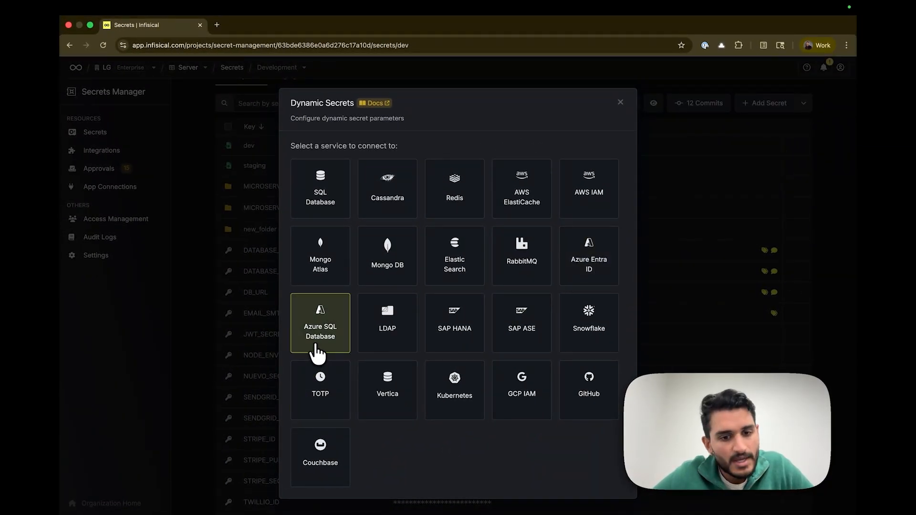
pyautogui.click(241, 311)
pyautogui.scroll(3, 297, 291)
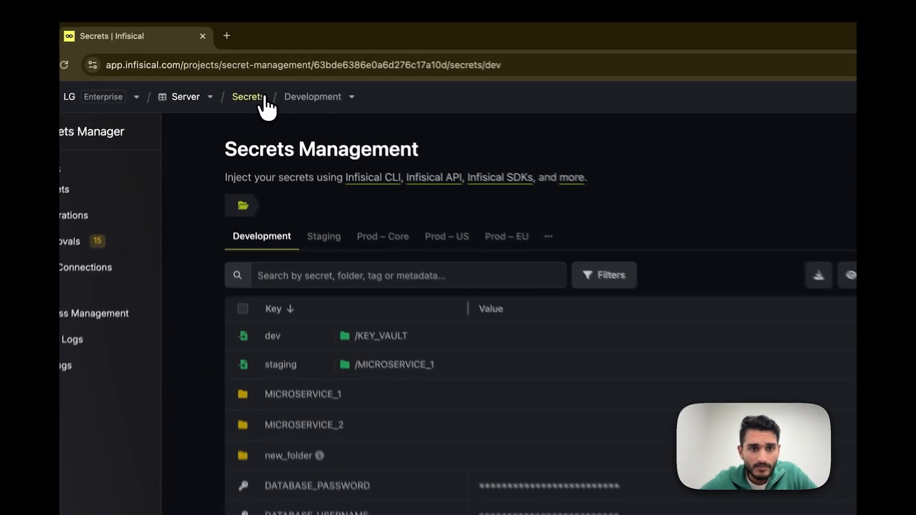
pyautogui.click(264, 99)
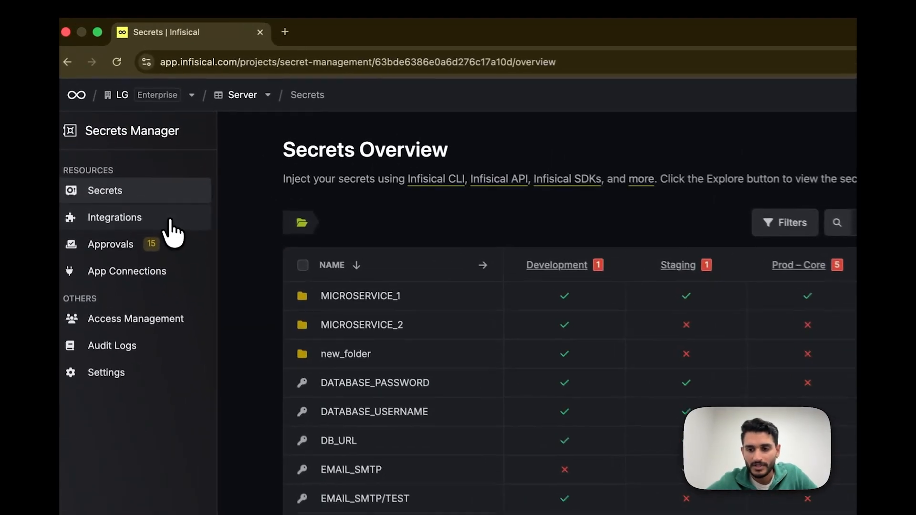
# Open the project's secret syncs and view the third-party services available for a new sync, without adding one
pyautogui.click(141, 156)
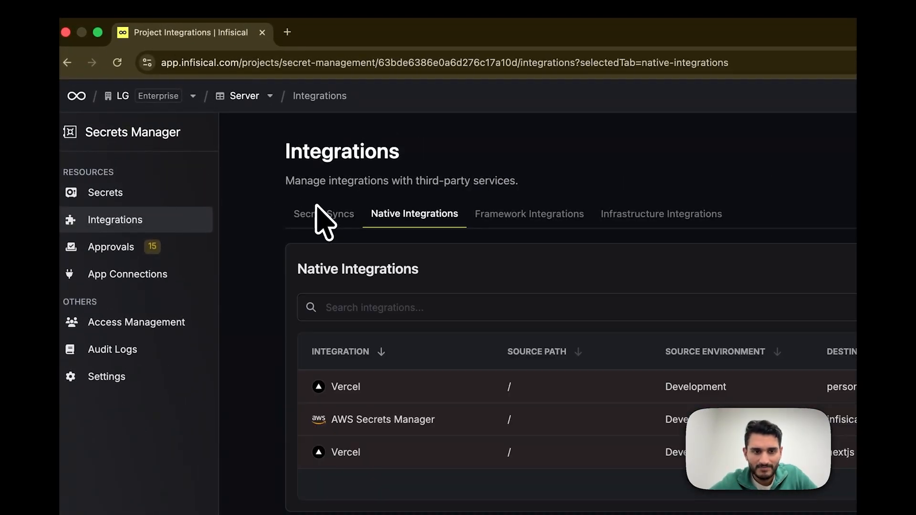
pyautogui.click(317, 212)
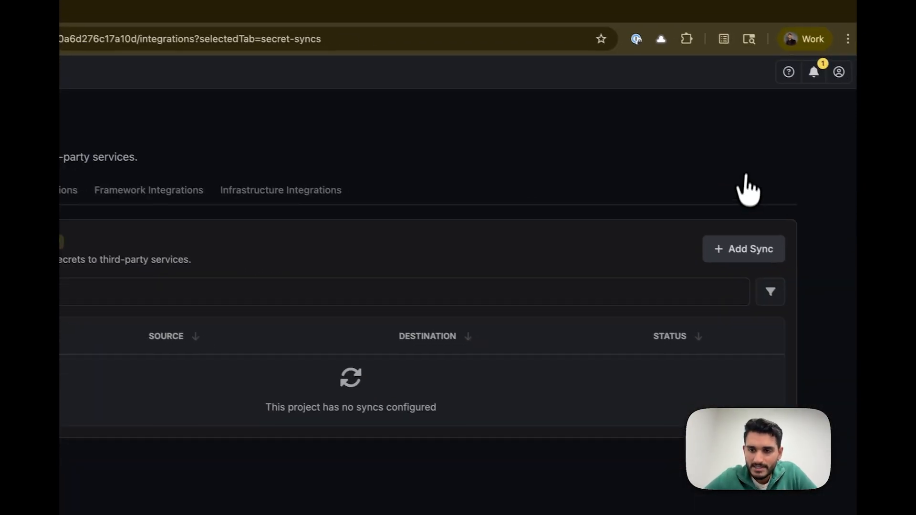
pyautogui.click(745, 252)
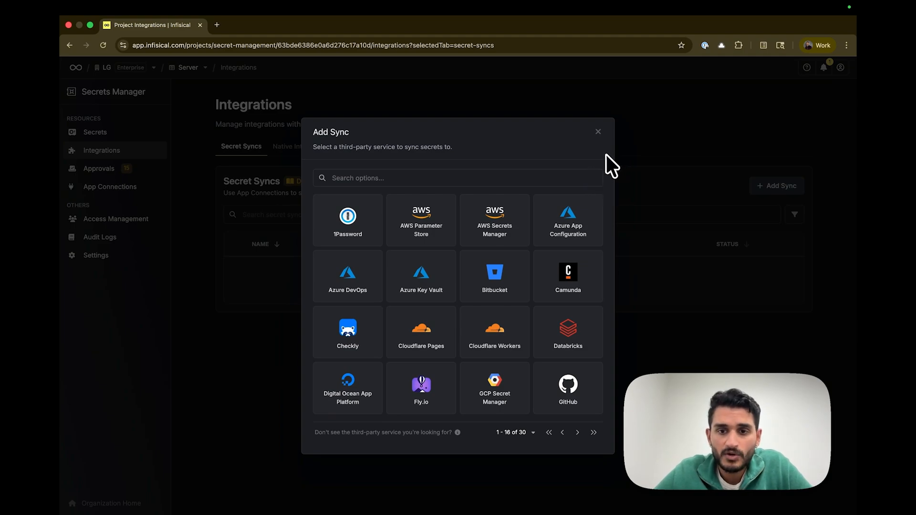
pyautogui.click(598, 132)
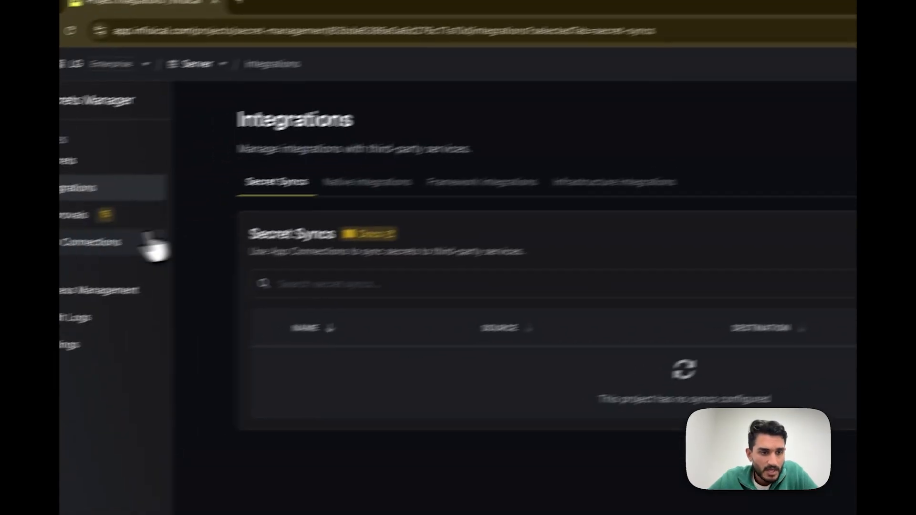
# Open the project's app connections and view the third-party apps available for a new connection, without adding one
pyautogui.click(72, 243)
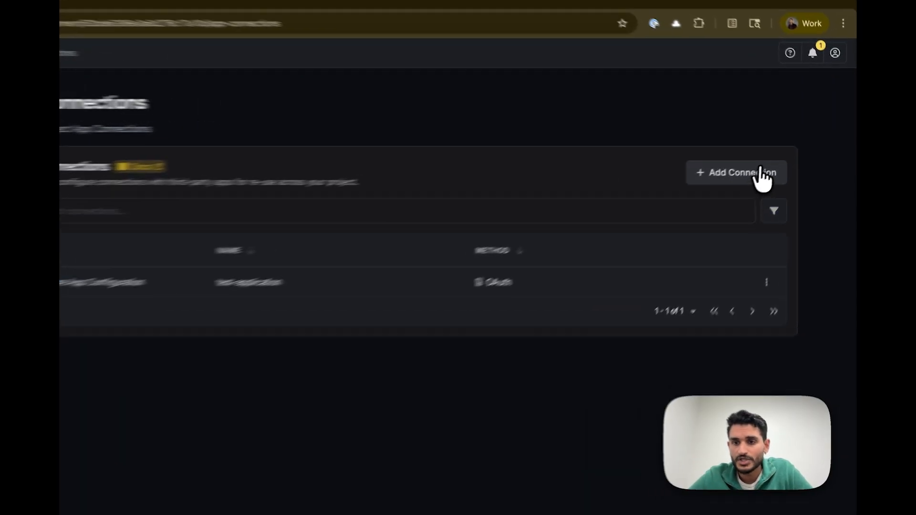
pyautogui.click(776, 157)
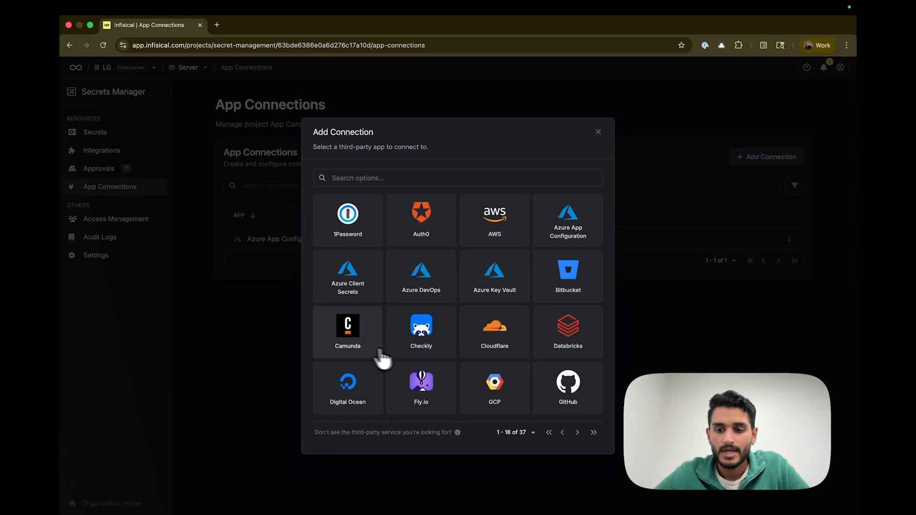
pyautogui.click(250, 340)
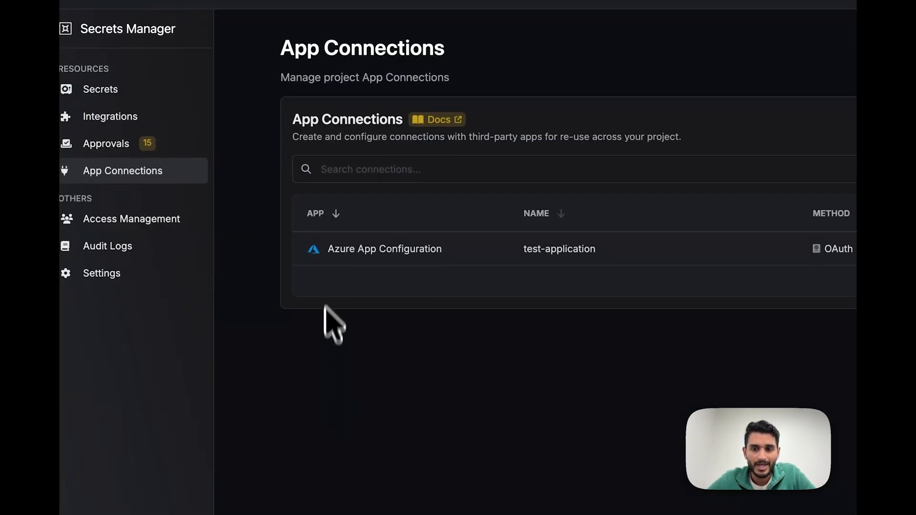
# Start a new Azure App Configuration secret sync with the Development environment and secret path / as its source
pyautogui.click(169, 129)
pyautogui.click(325, 115)
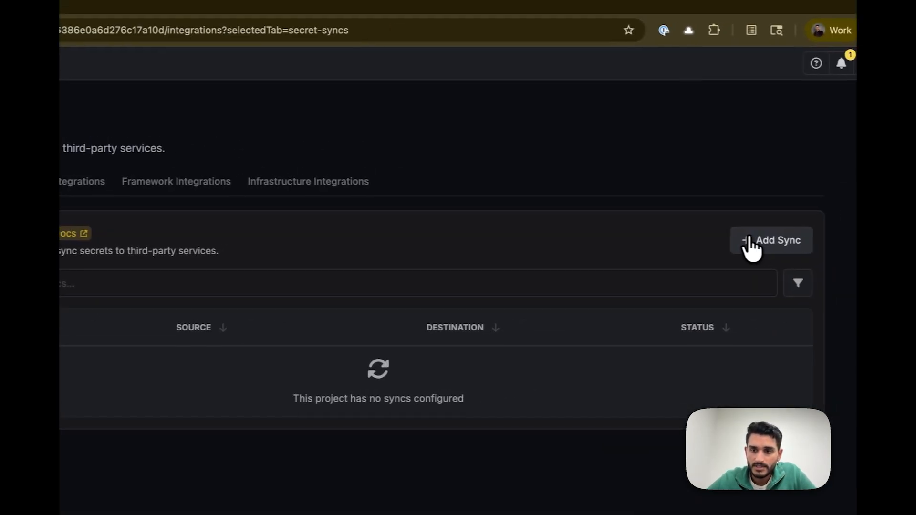
pyautogui.click(749, 241)
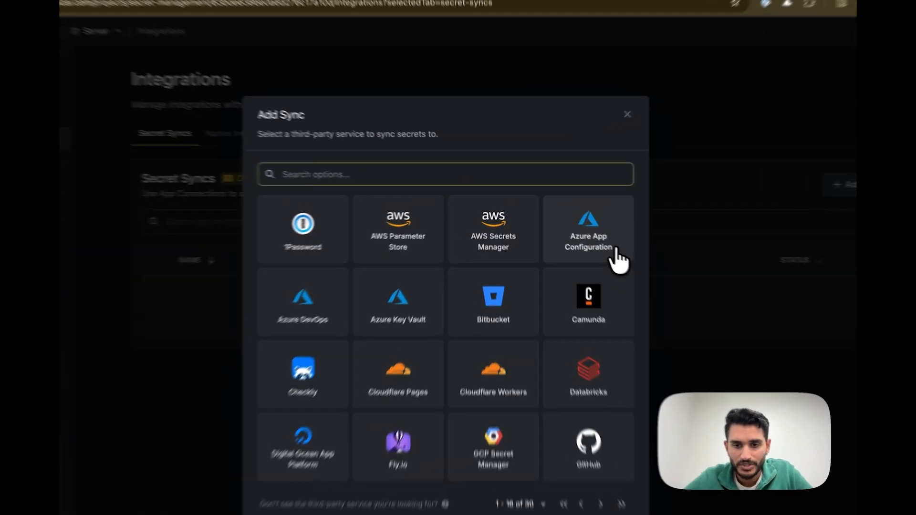
pyautogui.click(619, 260)
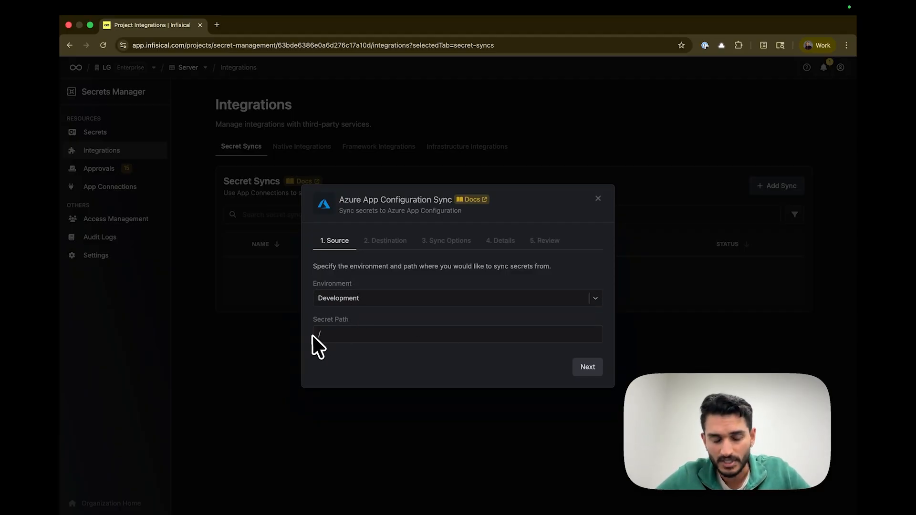
pyautogui.click(588, 366)
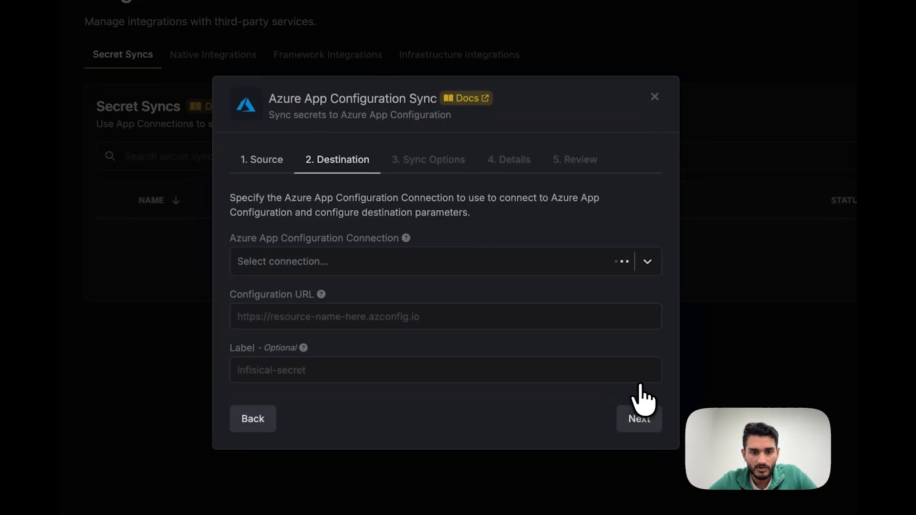
pyautogui.click(366, 258)
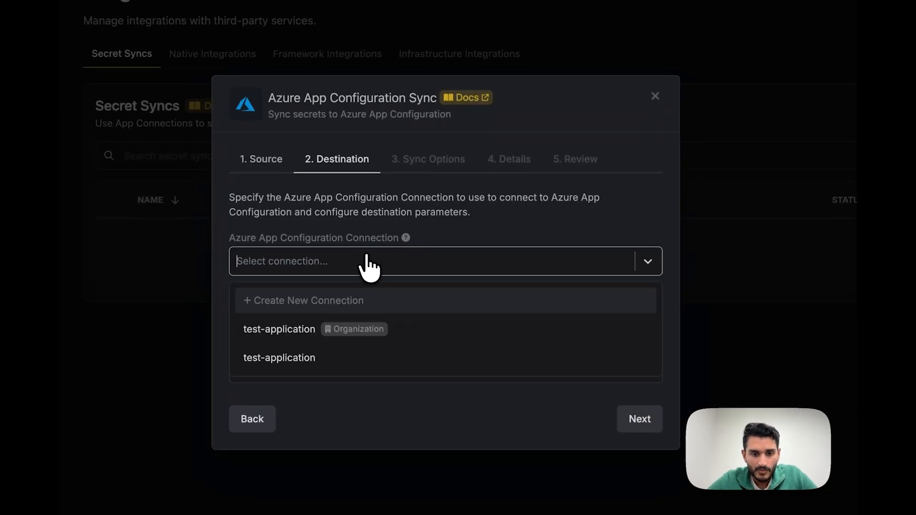
pyautogui.click(295, 331)
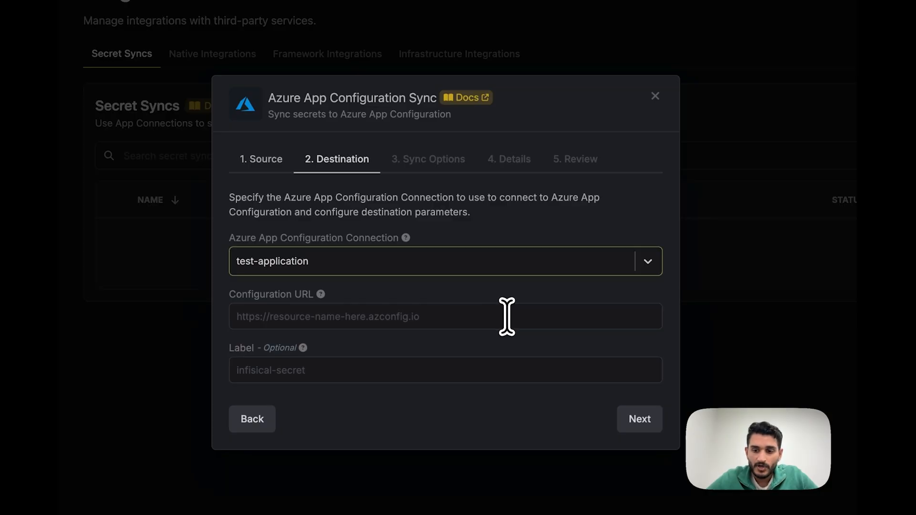
pyautogui.click(507, 316)
pyautogui.click(511, 316)
pyautogui.write('https:')
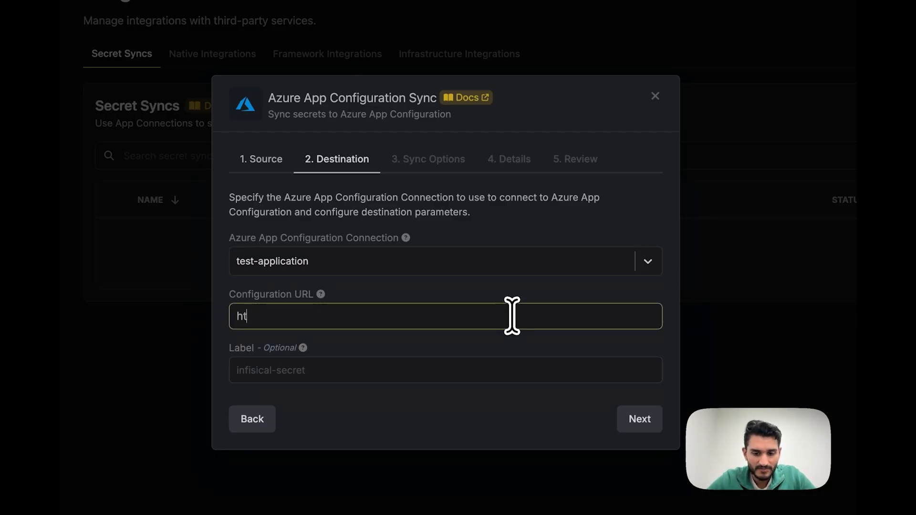
pyautogui.write('//')
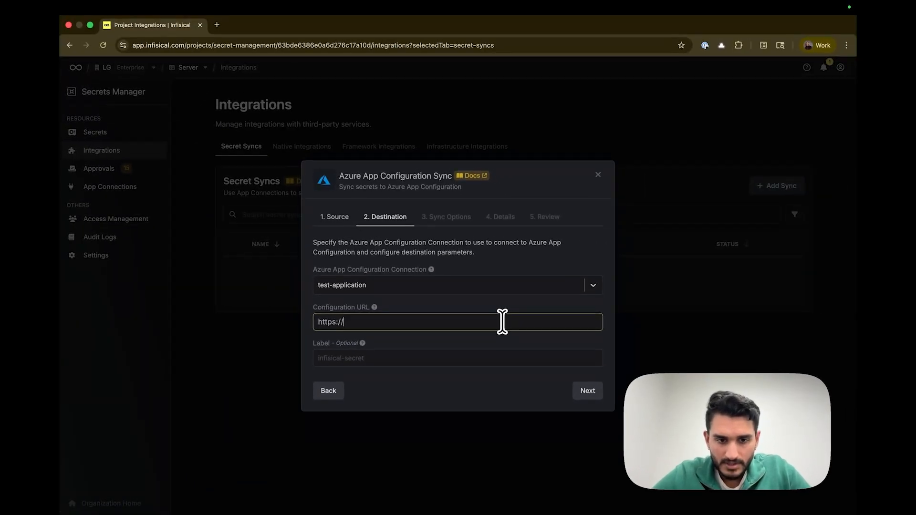
pyautogui.write('test-resou')
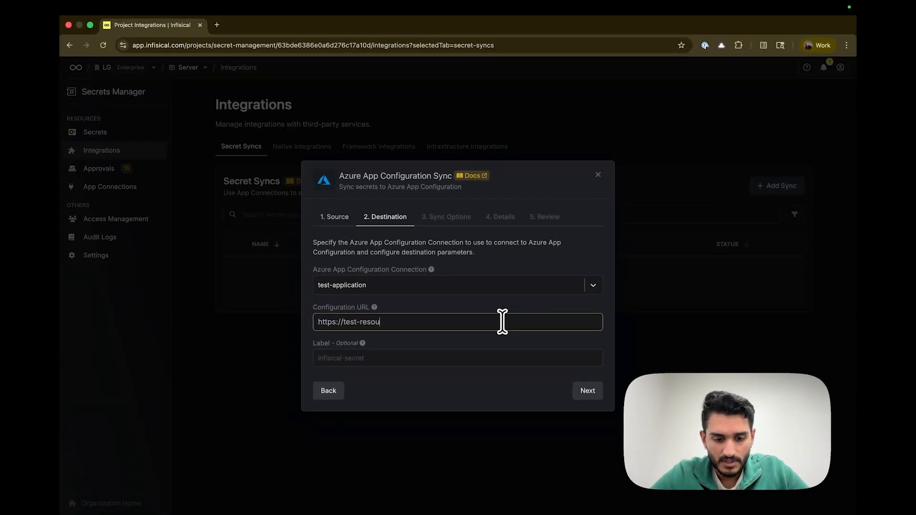
pyautogui.write('rce.az')
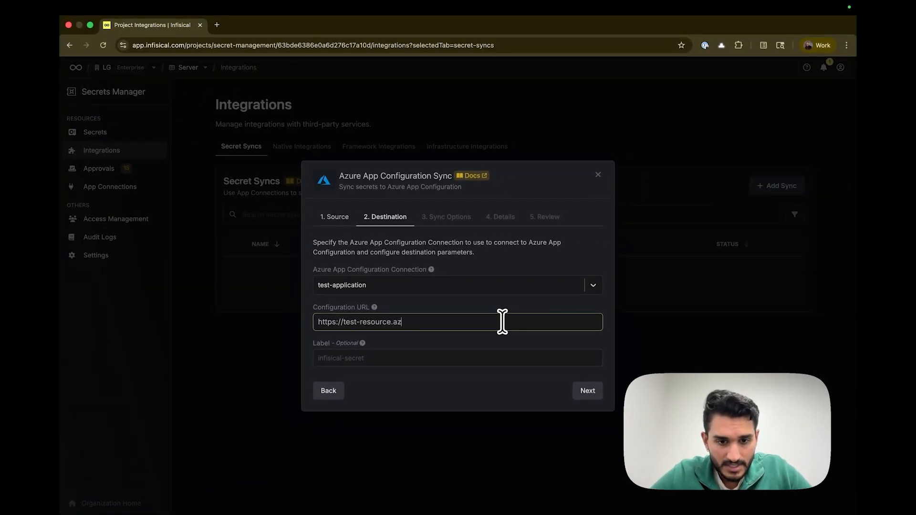
pyautogui.write('config.io')
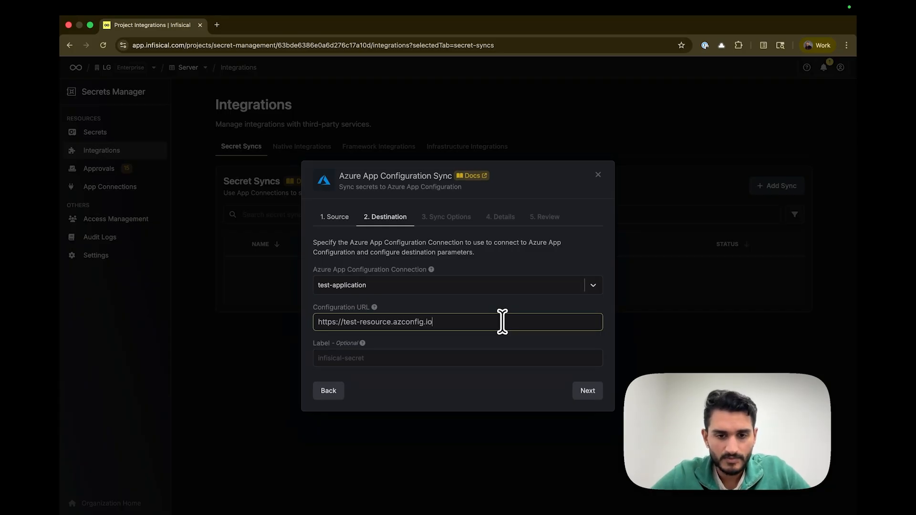
pyautogui.press('Tab')
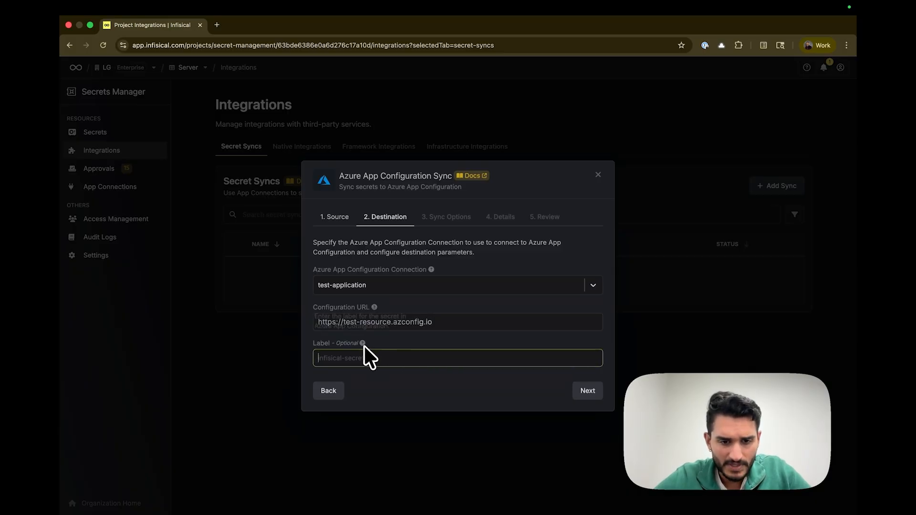
# Check the help for the optional label, leave it blank and proceed to the sync options
pyautogui.moveTo(364, 344)
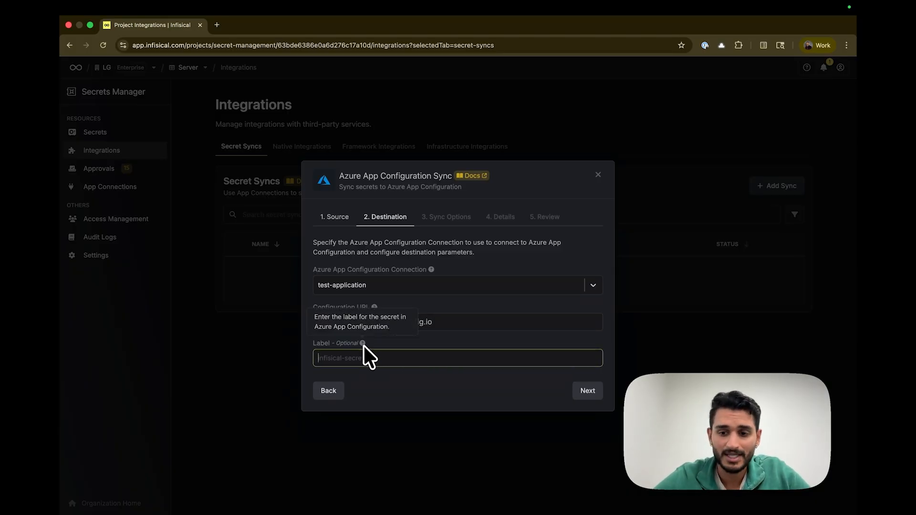
pyautogui.click(459, 361)
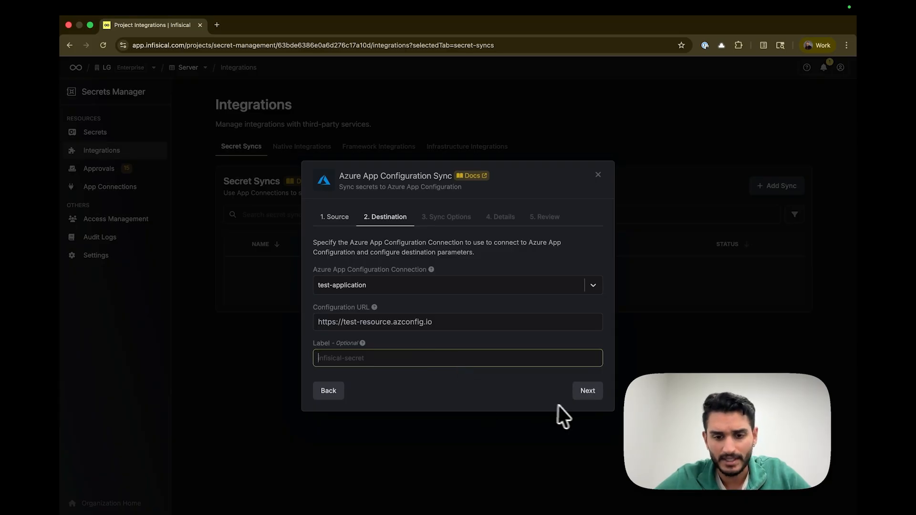
pyautogui.click(586, 392)
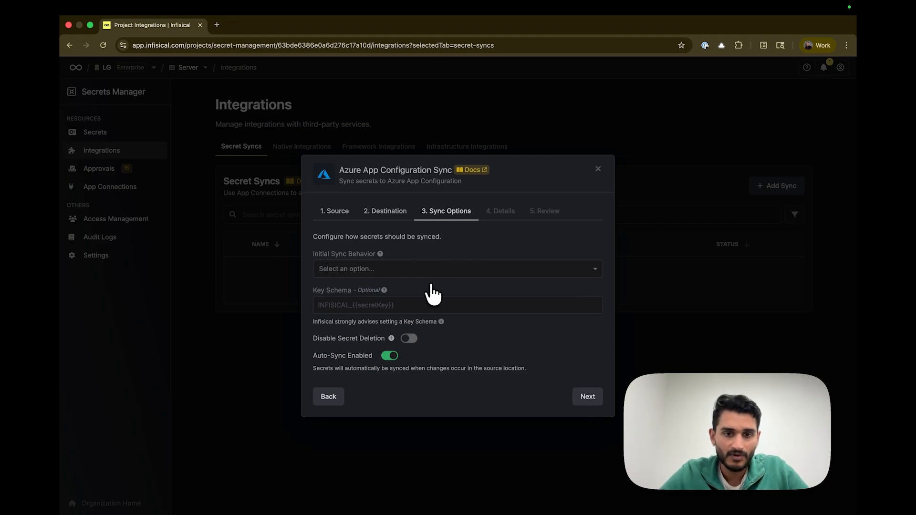
# Set the initial sync behavior to Overwrite Destination Secrets
pyautogui.click(412, 270)
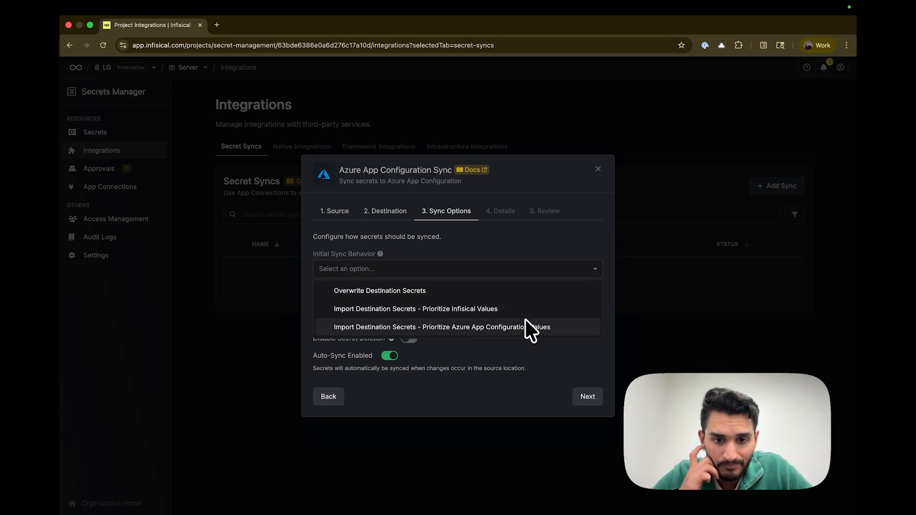
pyautogui.click(493, 347)
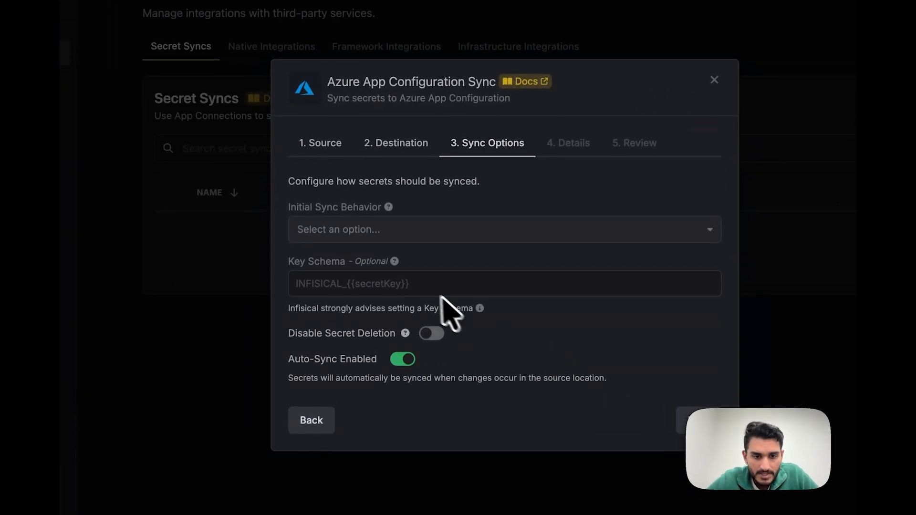
pyautogui.click(398, 236)
pyautogui.click(365, 262)
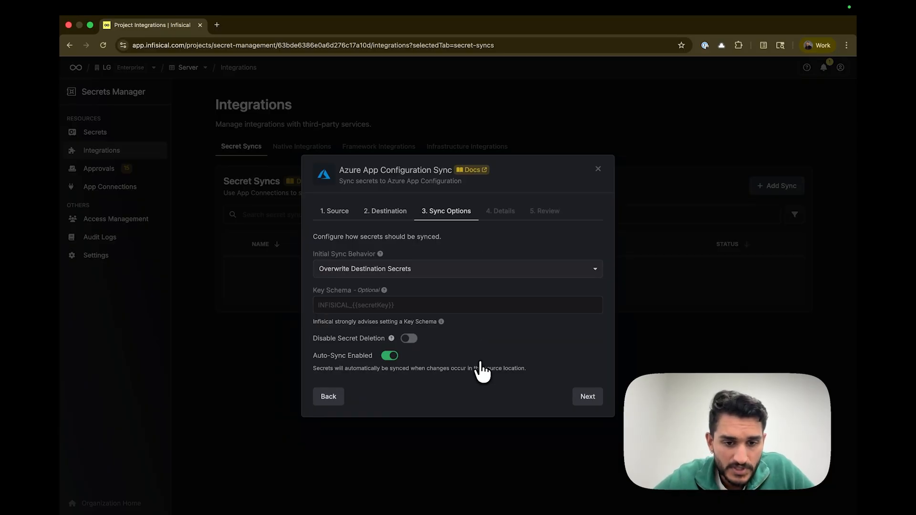
# Proceed to the secret sync's name and description details and close the setup without creating the sync
pyautogui.click(586, 399)
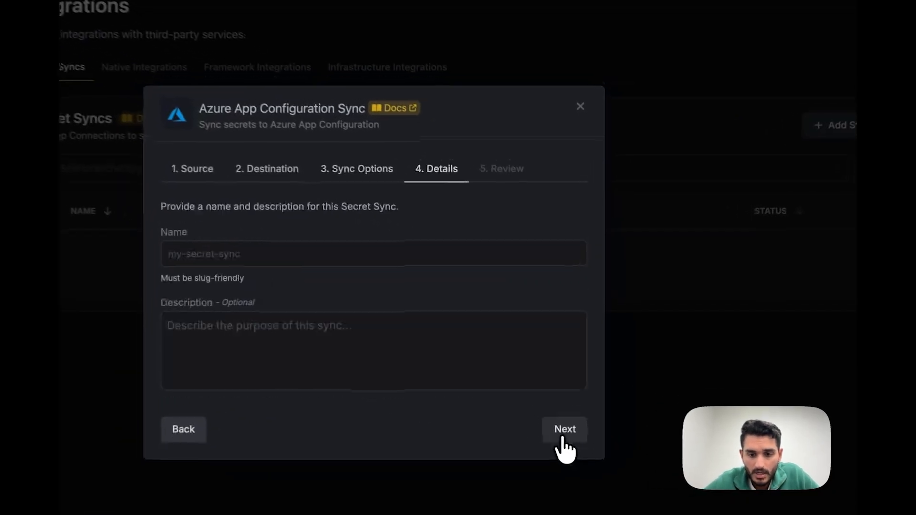
pyautogui.click(468, 265)
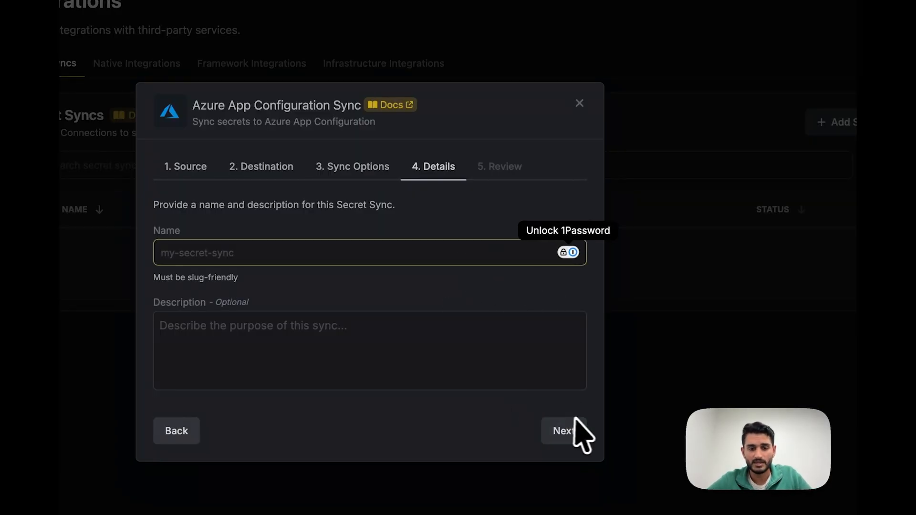
pyautogui.click(608, 109)
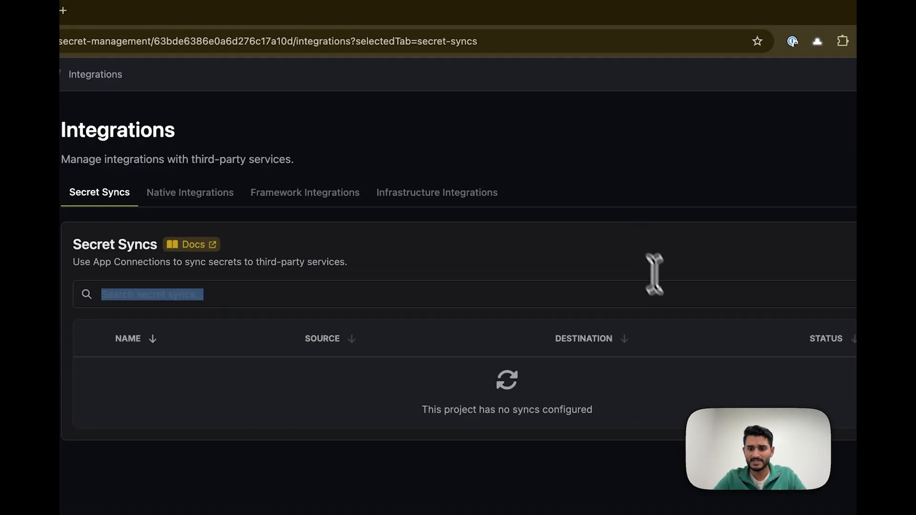
# Review the Server project's access control, including its users and user groups
pyautogui.click(608, 196)
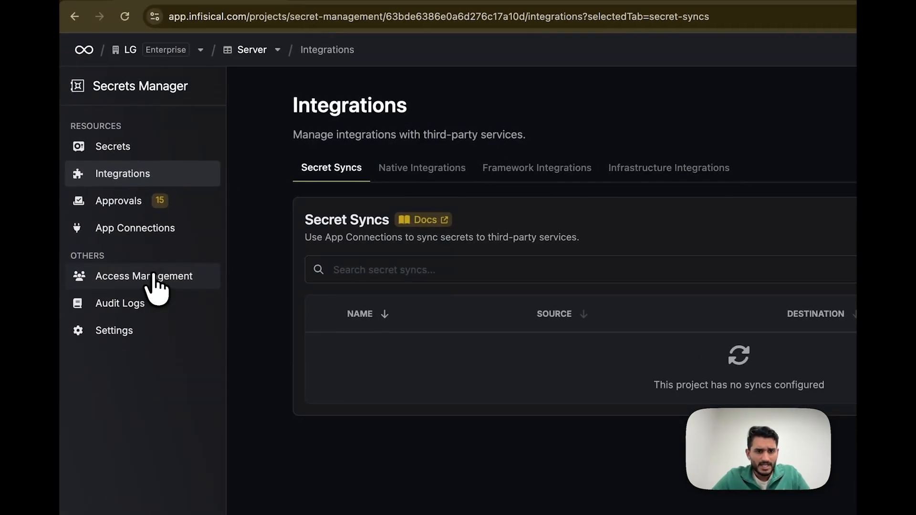
pyautogui.click(154, 279)
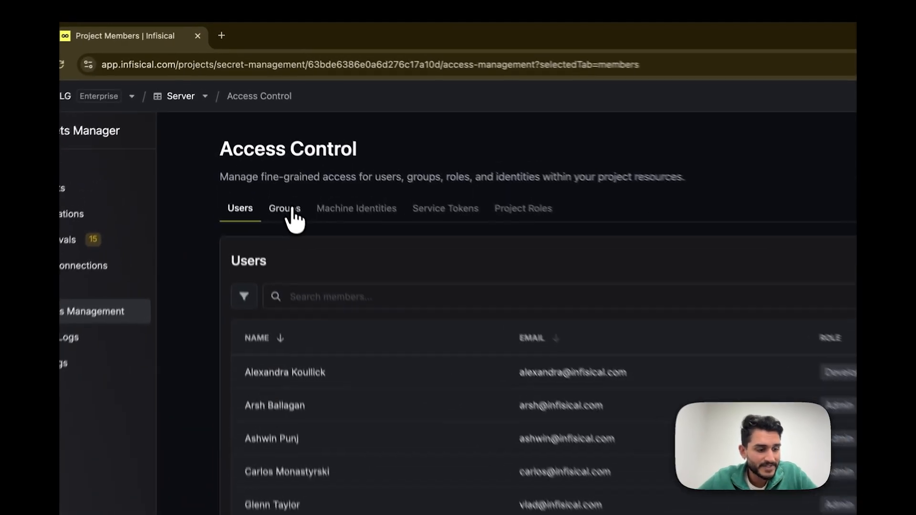
pyautogui.click(292, 210)
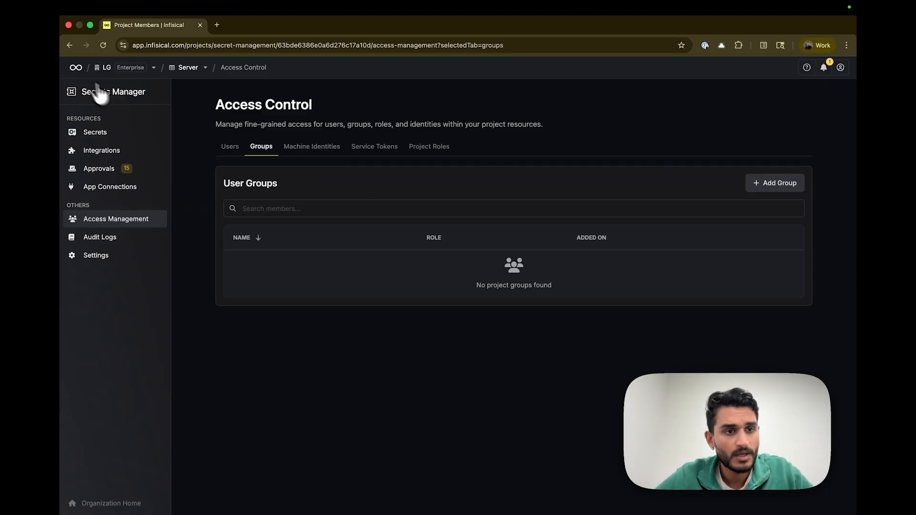
# Create an organization-level machine identity named azure-devops-identity with the Member role
pyautogui.click(76, 68)
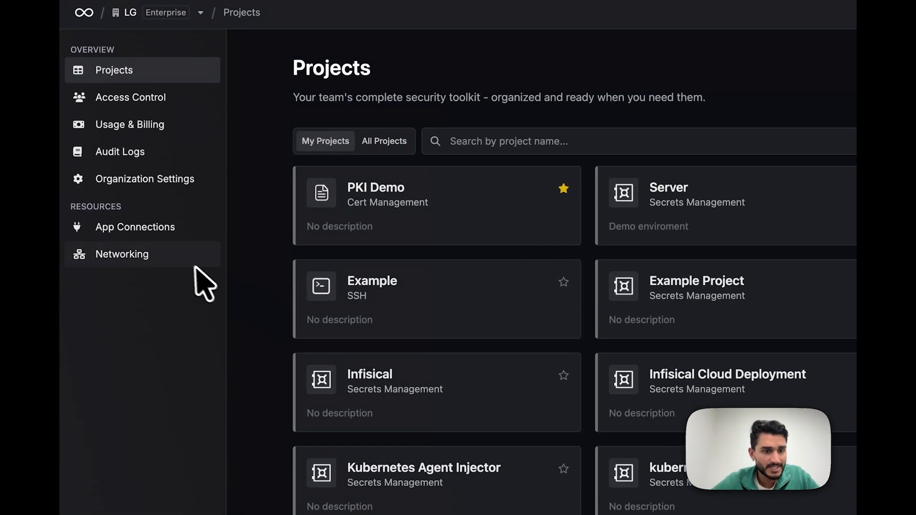
pyautogui.click(118, 99)
pyautogui.click(267, 193)
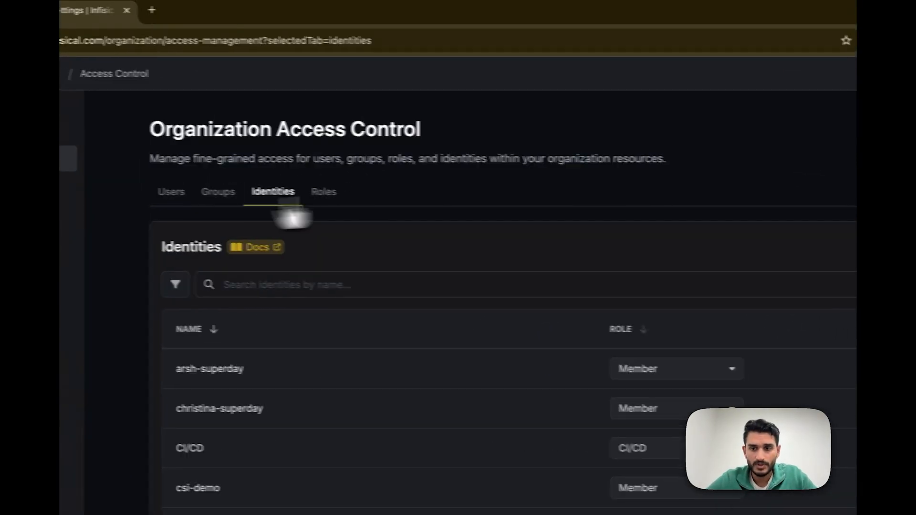
pyautogui.click(732, 228)
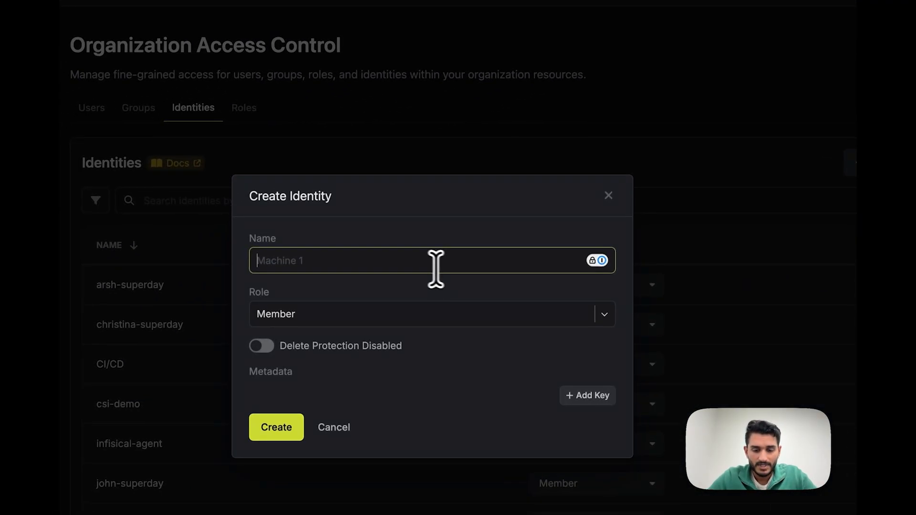
pyautogui.write('azure-devops')
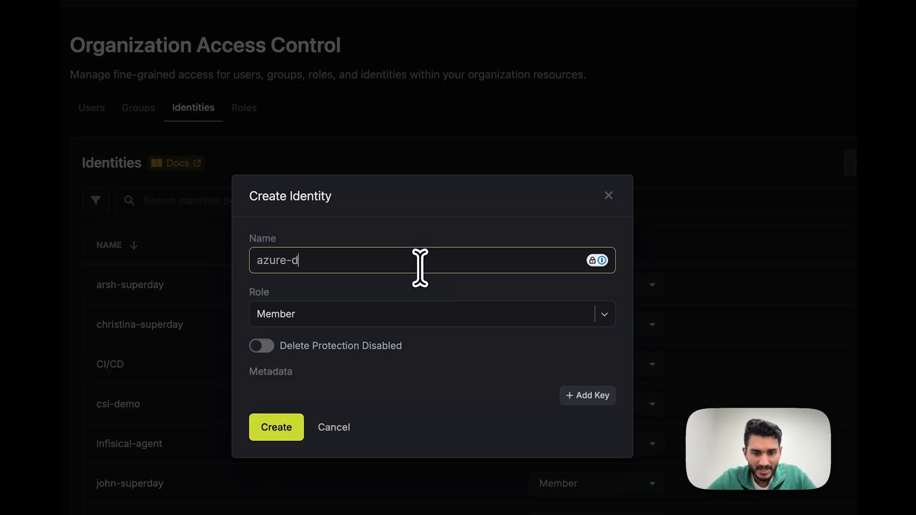
pyautogui.write('-identity')
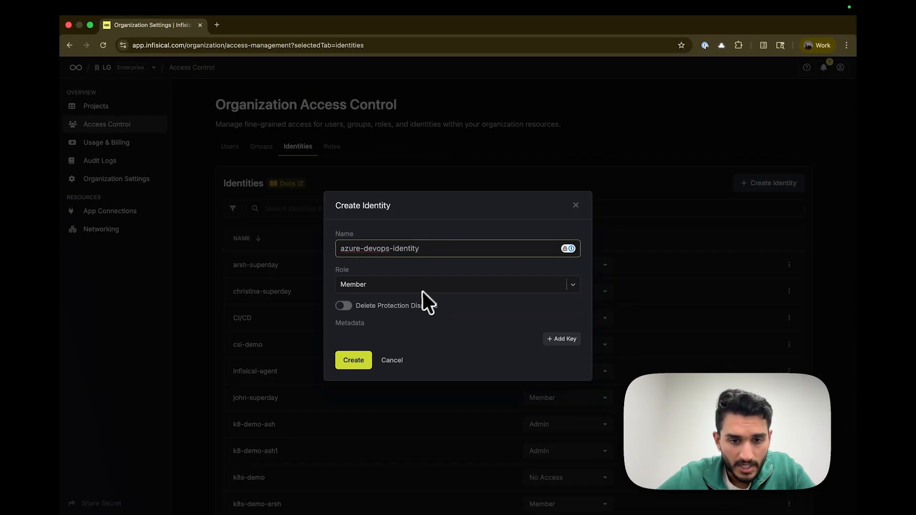
pyautogui.click(354, 362)
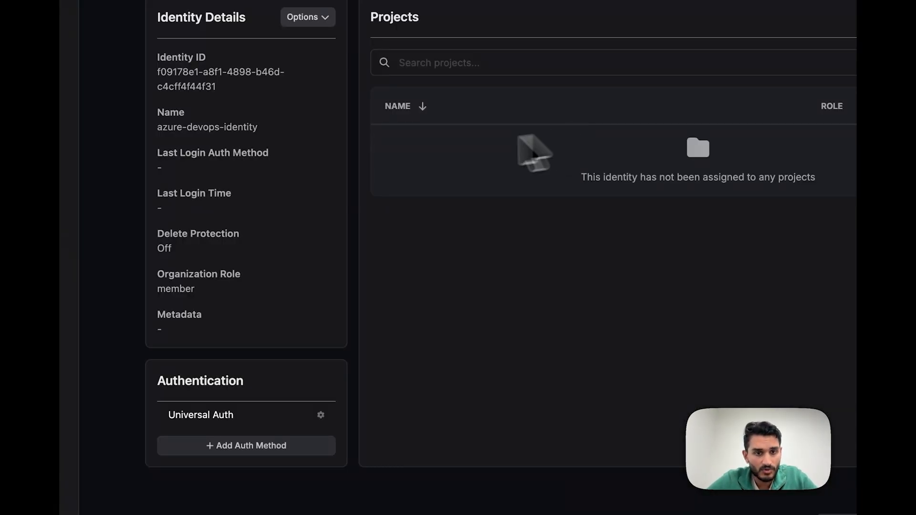
# Review the Azure Auth configuration and advanced trusted IP settings for the new identity, and cancel without adding the method
pyautogui.click(278, 451)
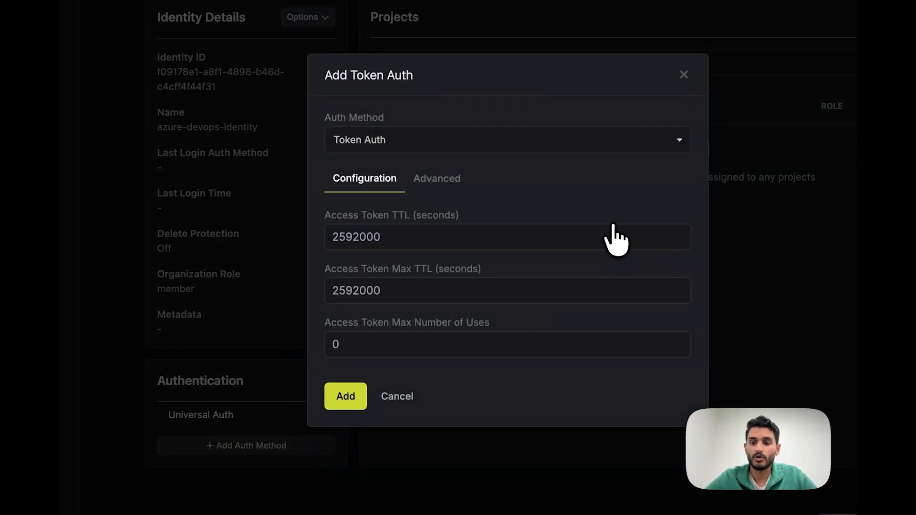
pyautogui.click(508, 147)
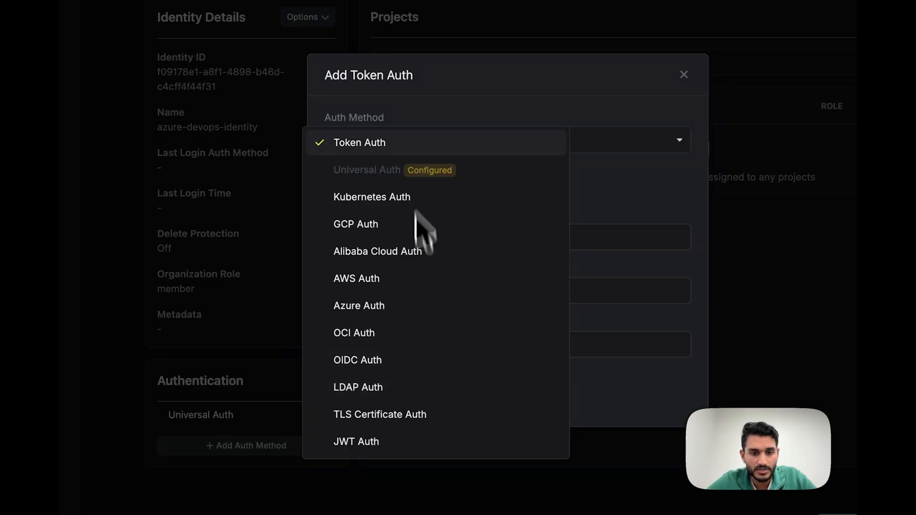
pyautogui.click(380, 305)
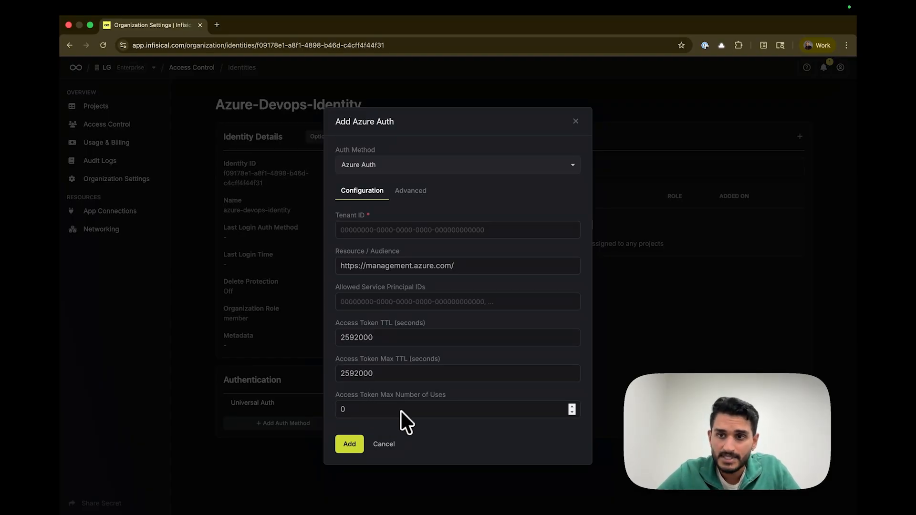
pyautogui.click(410, 190)
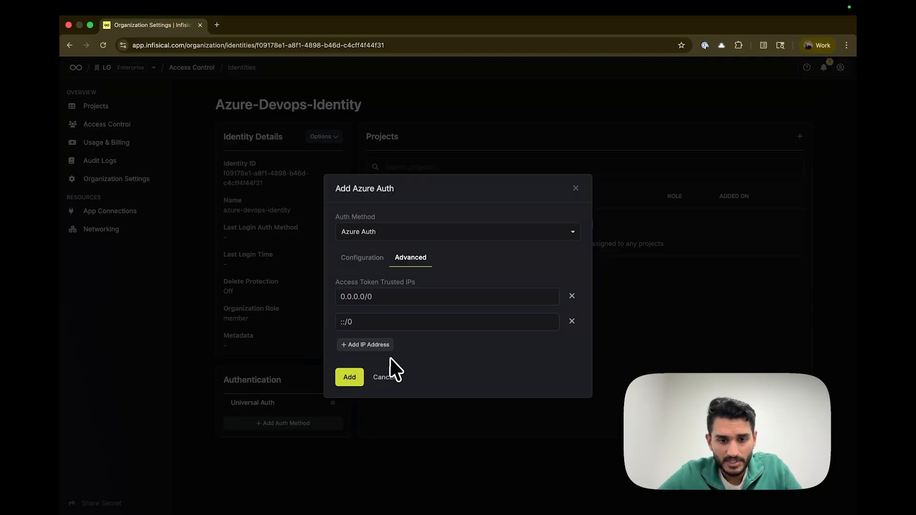
pyautogui.click(363, 258)
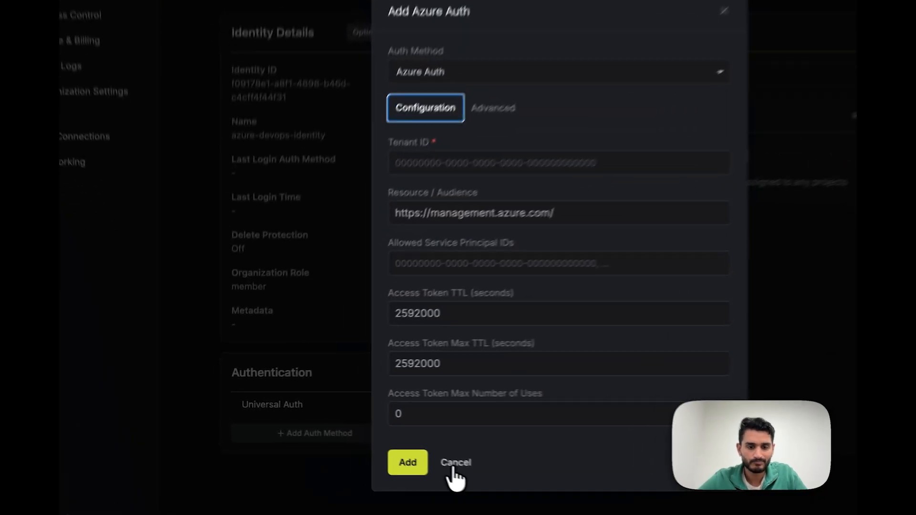
pyautogui.click(384, 445)
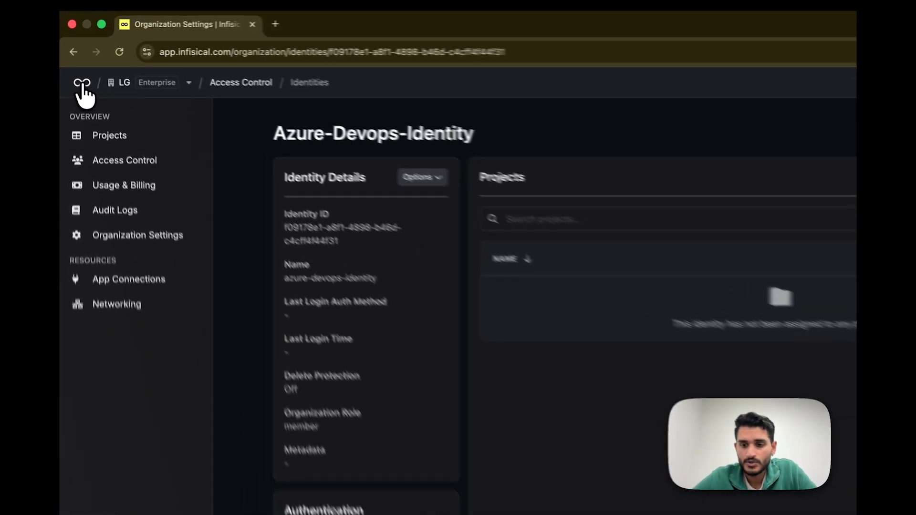
# Open the PKI Demo project from the organization's projects and view its certificate authorities
pyautogui.click(76, 69)
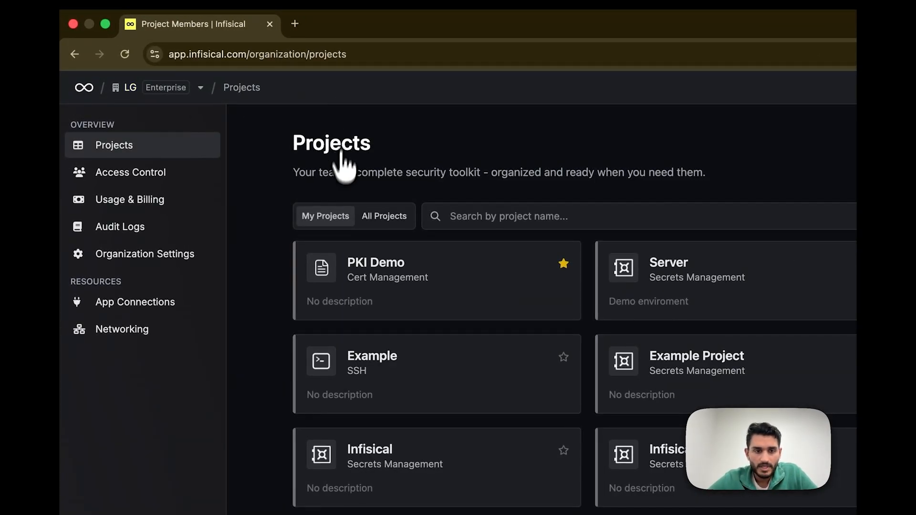
pyautogui.click(332, 270)
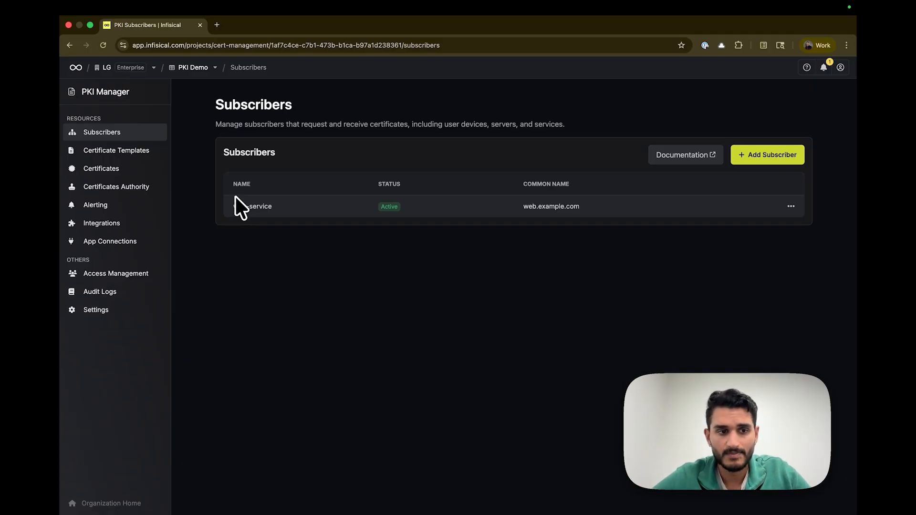
pyautogui.click(154, 188)
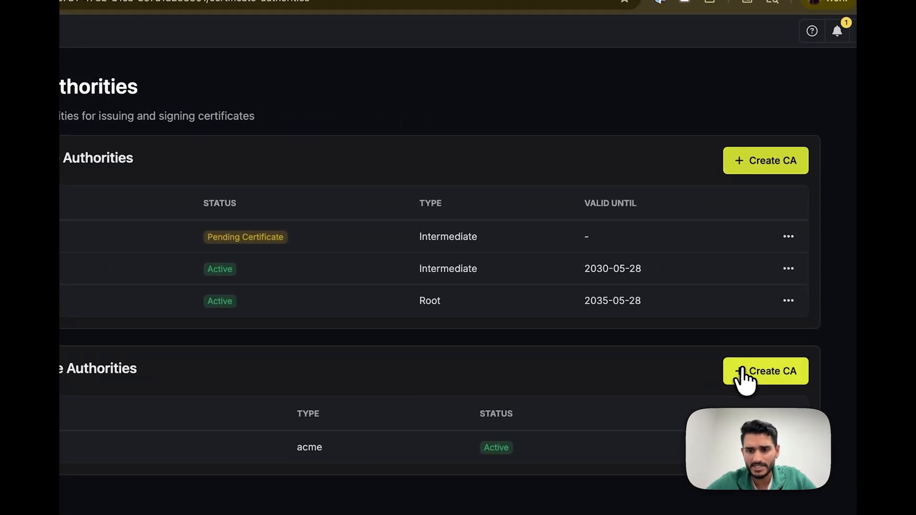
# Review the external CA form for the Azure AD Certificate Service type, cancel it and return to the project's subscribers
pyautogui.click(744, 377)
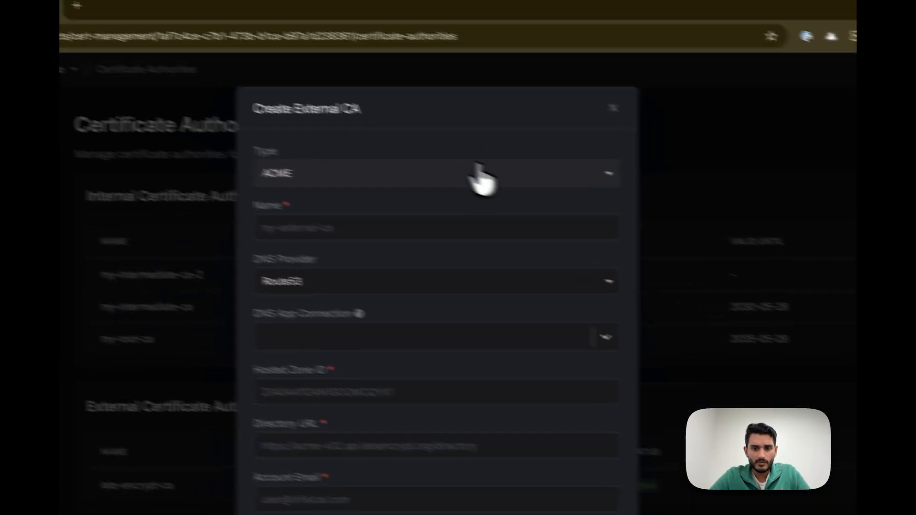
pyautogui.click(334, 140)
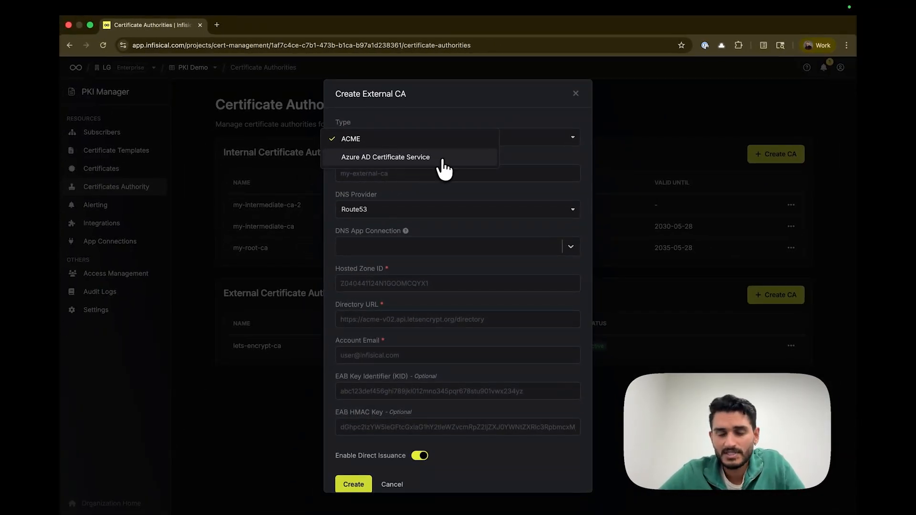
pyautogui.click(443, 161)
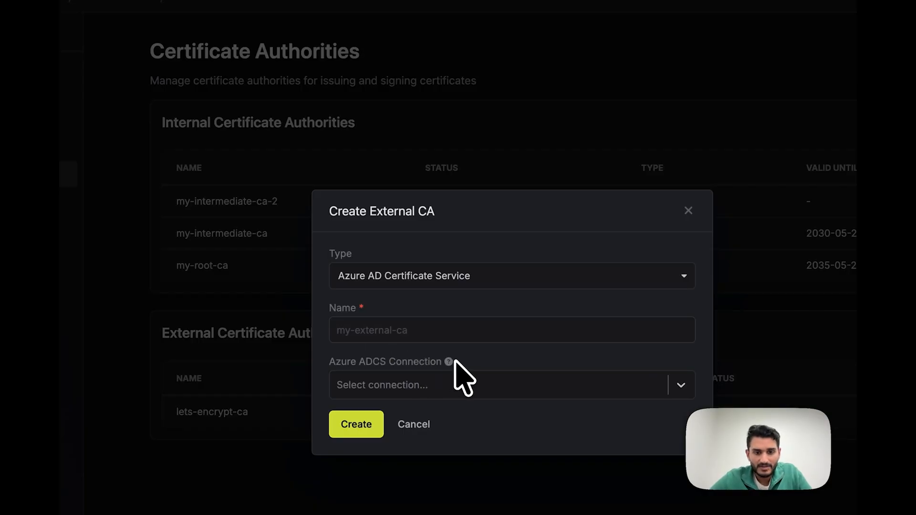
pyautogui.moveTo(451, 363)
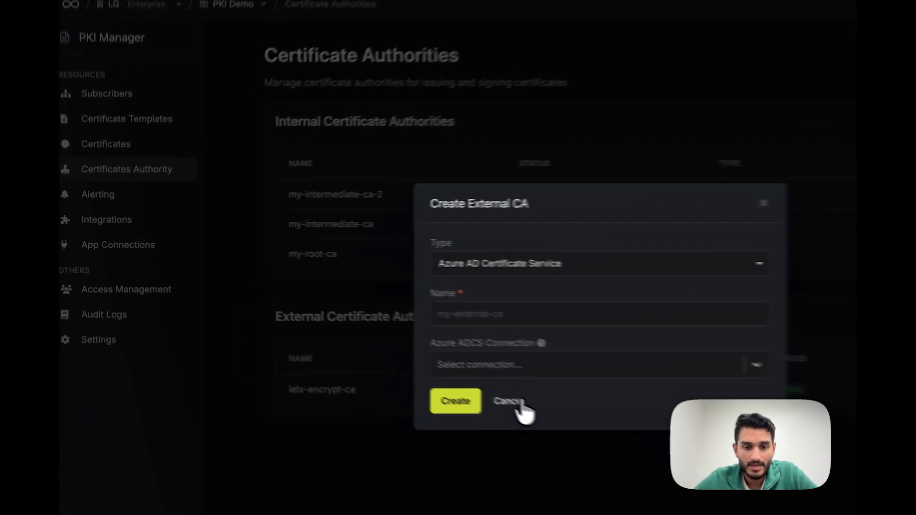
pyautogui.click(393, 355)
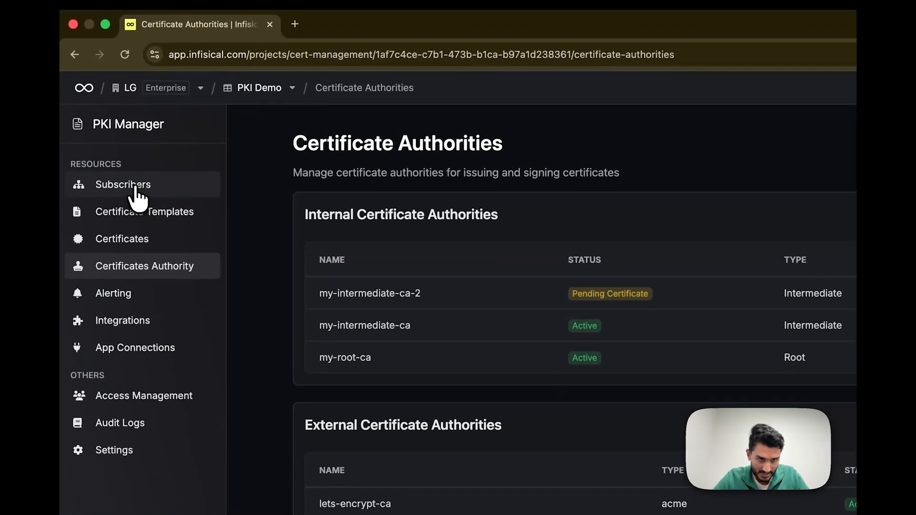
pyautogui.click(136, 188)
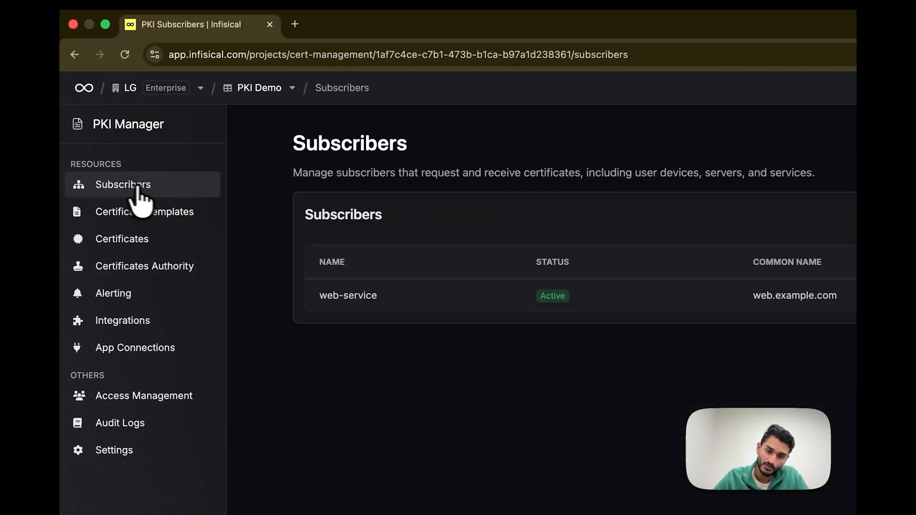